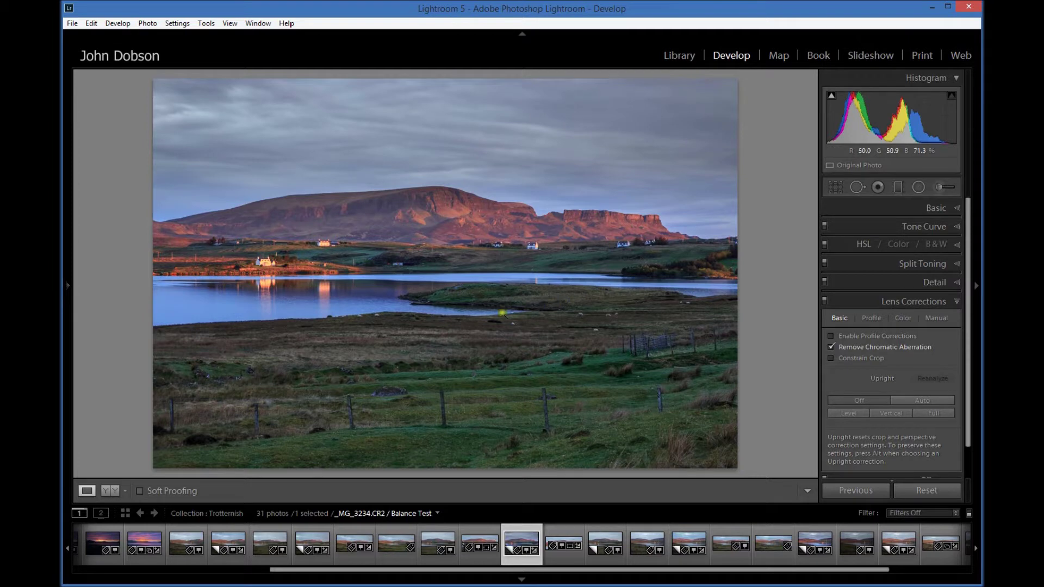
# Step: Open the Basic adjustments and set Shadows to +88 and Highlights to -36
pyautogui.click(955, 209)
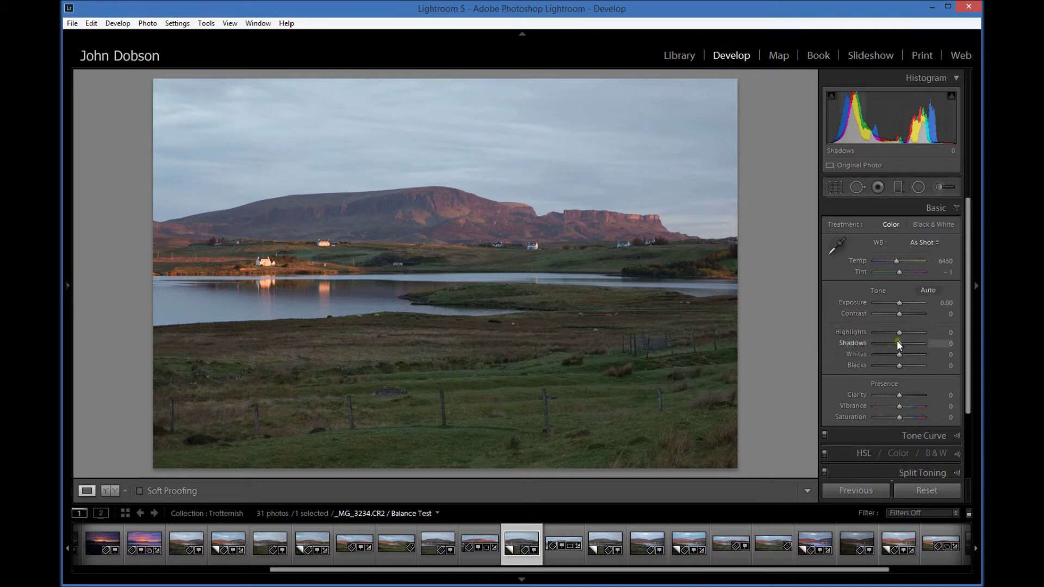
pyautogui.moveTo(898, 341); pyautogui.dragTo(919, 342)
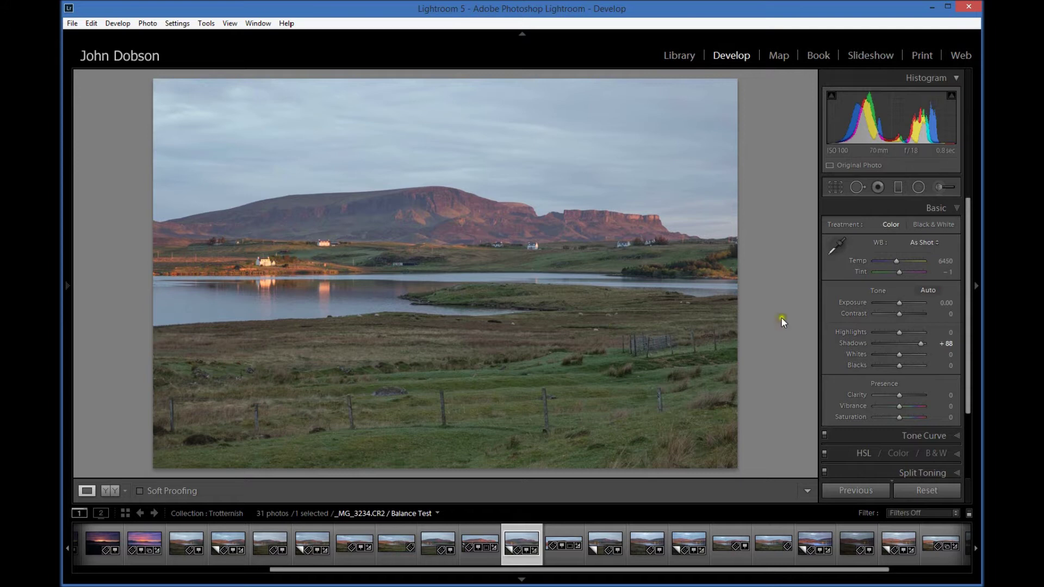
pyautogui.moveTo(899, 332); pyautogui.dragTo(891, 332)
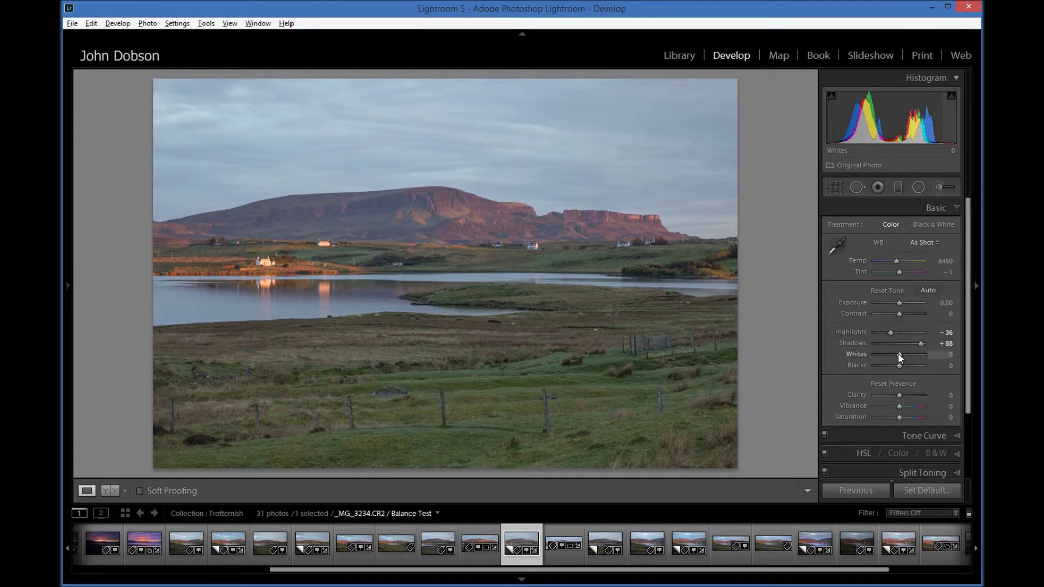
# Step: Set Whites to +10 using the clipping preview to judge the brightest areas
pyautogui.keyDown('alt'); pyautogui.click(898, 353); pyautogui.keyUp('alt')
pyautogui.moveTo(899, 353); pyautogui.dragTo(902, 353)
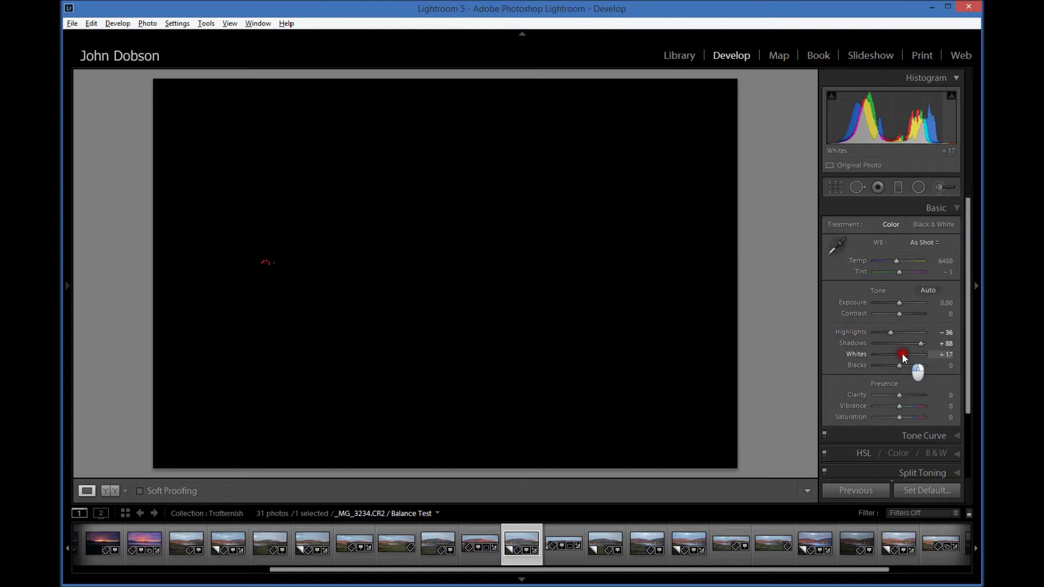
pyautogui.moveTo(903, 354); pyautogui.dragTo(900, 354)
pyautogui.moveTo(900, 354); pyautogui.dragTo(900, 354)
# Step: Set Blacks to -36 using the clipping preview to judge the darkest areas
pyautogui.press('alt')
pyautogui.moveTo(898, 363); pyautogui.dragTo(891, 367)
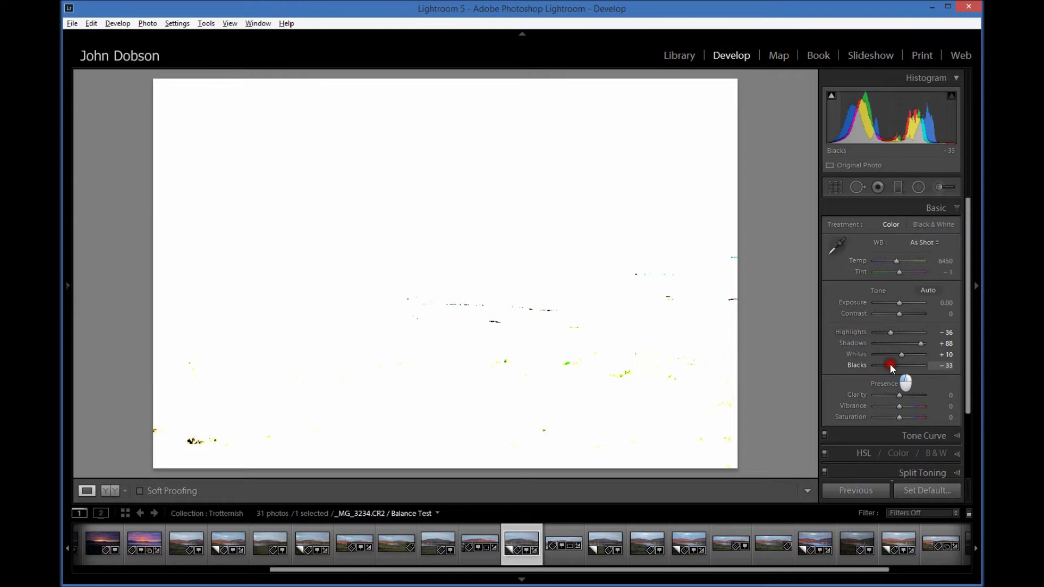
pyautogui.moveTo(892, 368); pyautogui.dragTo(892, 367)
pyautogui.moveTo(892, 367); pyautogui.dragTo(892, 367)
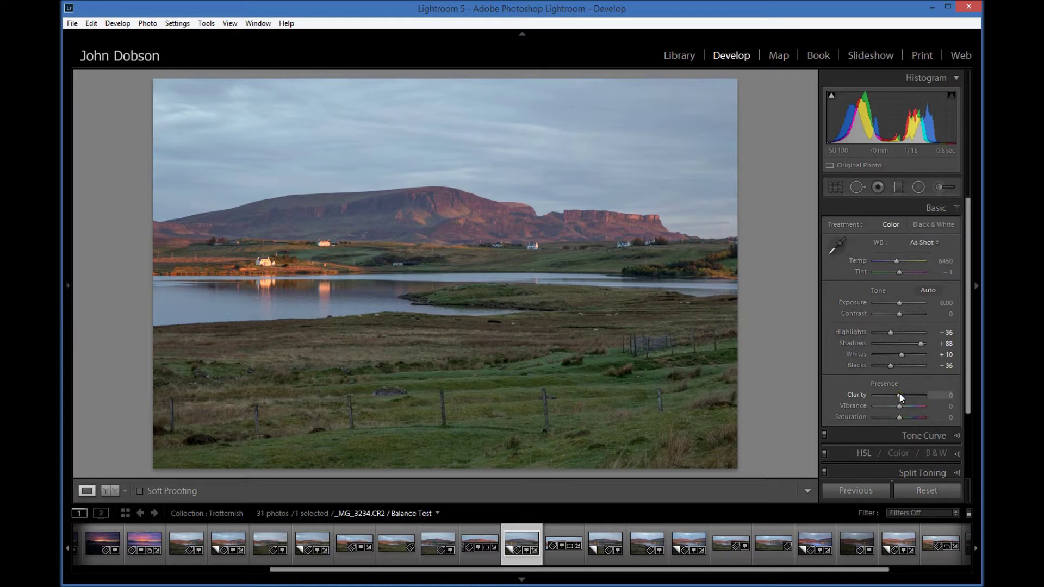
# Step: Compare Clarity at -100 and +100 on the photo and settle on +40
pyautogui.moveTo(899, 393); pyautogui.dragTo(869, 393)
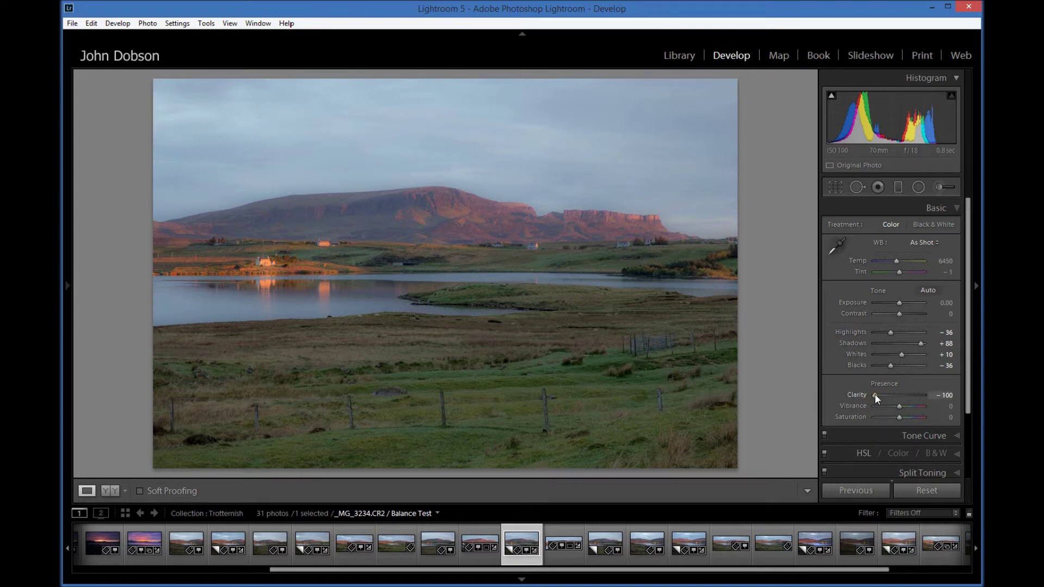
pyautogui.moveTo(875, 394); pyautogui.dragTo(927, 392)
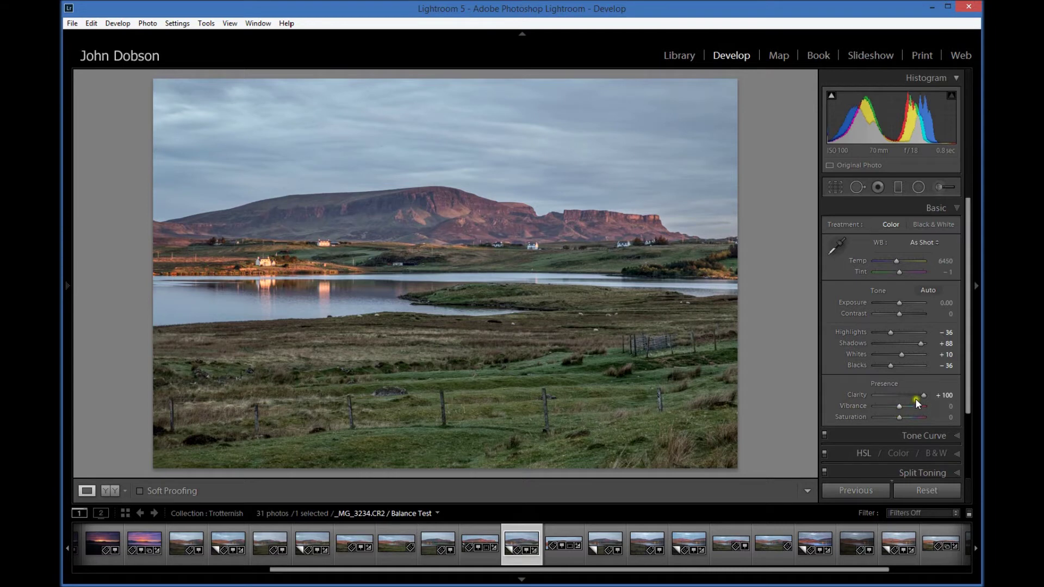
pyautogui.moveTo(916, 395); pyautogui.dragTo(908, 398)
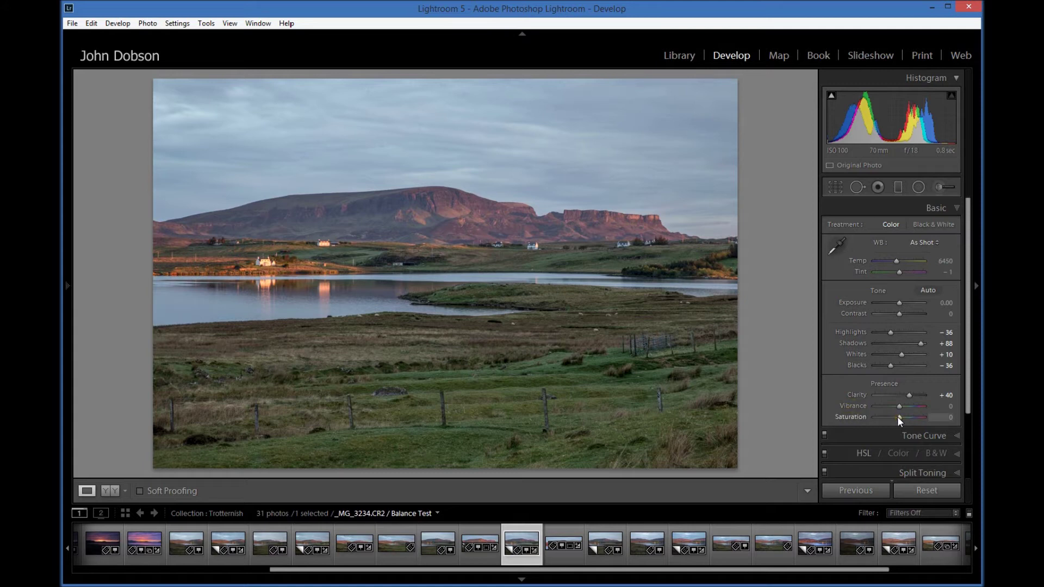
# Step: Try Saturation at -100 and +100 on the photo and reset it to its default
pyautogui.moveTo(898, 417); pyautogui.dragTo(869, 417)
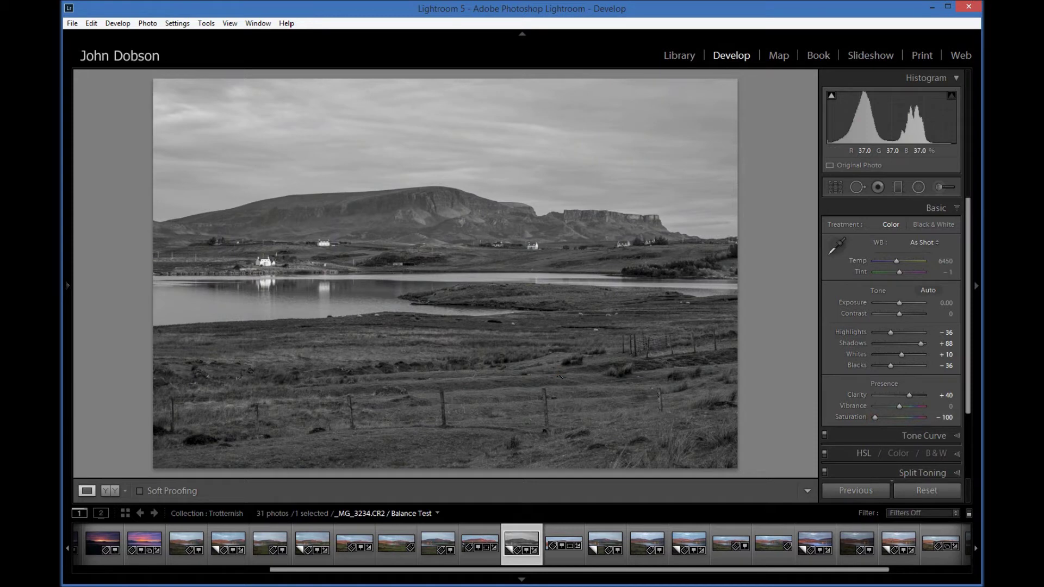
pyautogui.moveTo(874, 417); pyautogui.dragTo(927, 419)
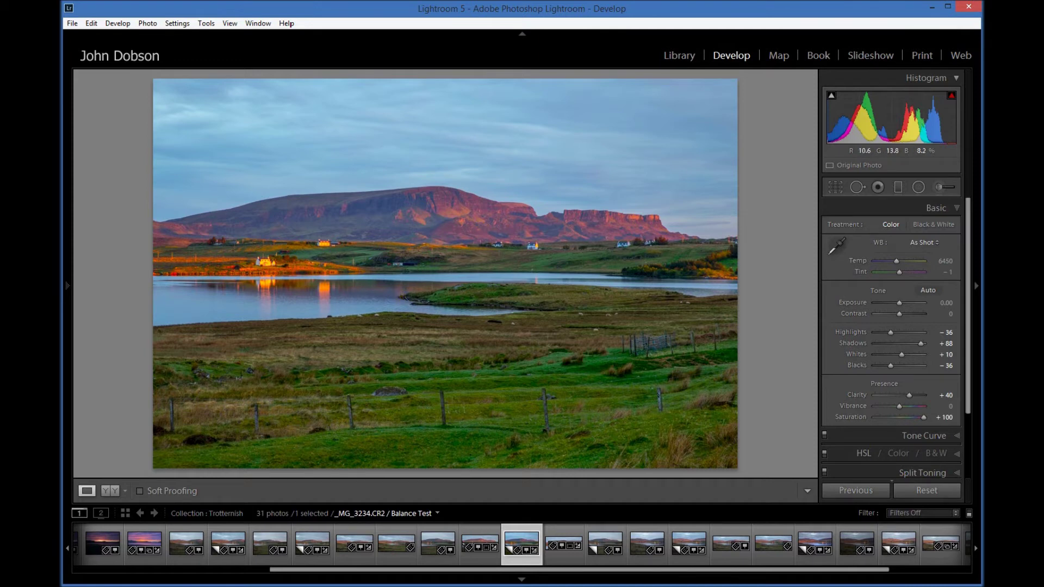
pyautogui.doubleClick(844, 416)
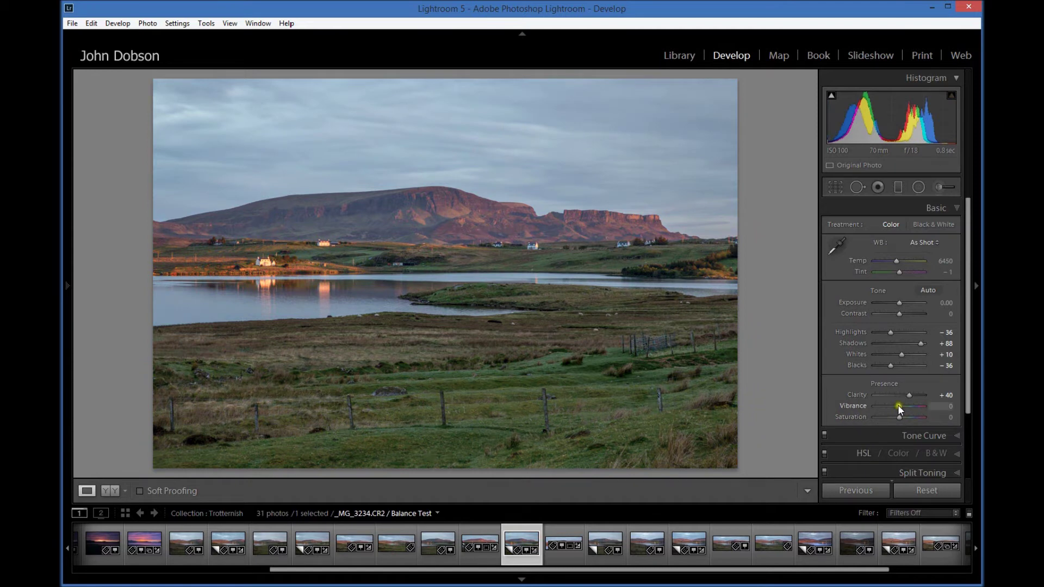
# Step: Compare Vibrance at -100 and +100 on the photo and settle on +29
pyautogui.moveTo(898, 404); pyautogui.dragTo(868, 404)
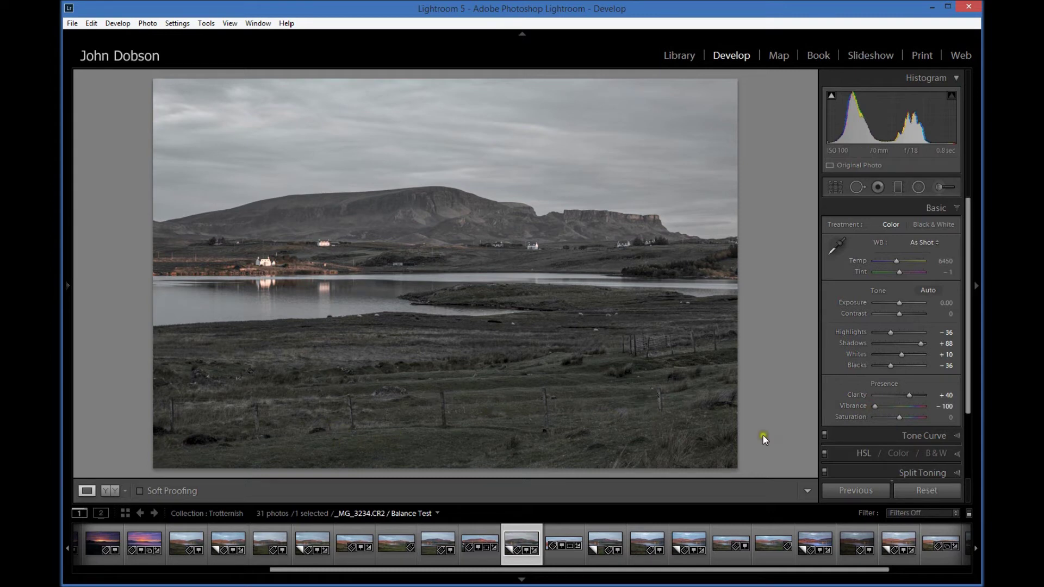
pyautogui.moveTo(873, 404); pyautogui.dragTo(929, 407)
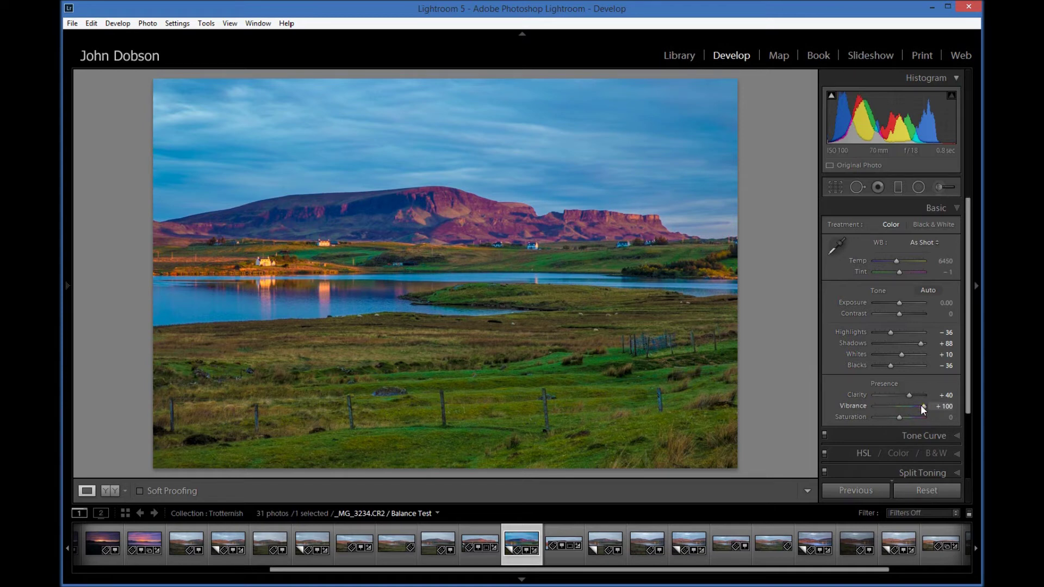
pyautogui.moveTo(921, 405); pyautogui.dragTo(902, 405)
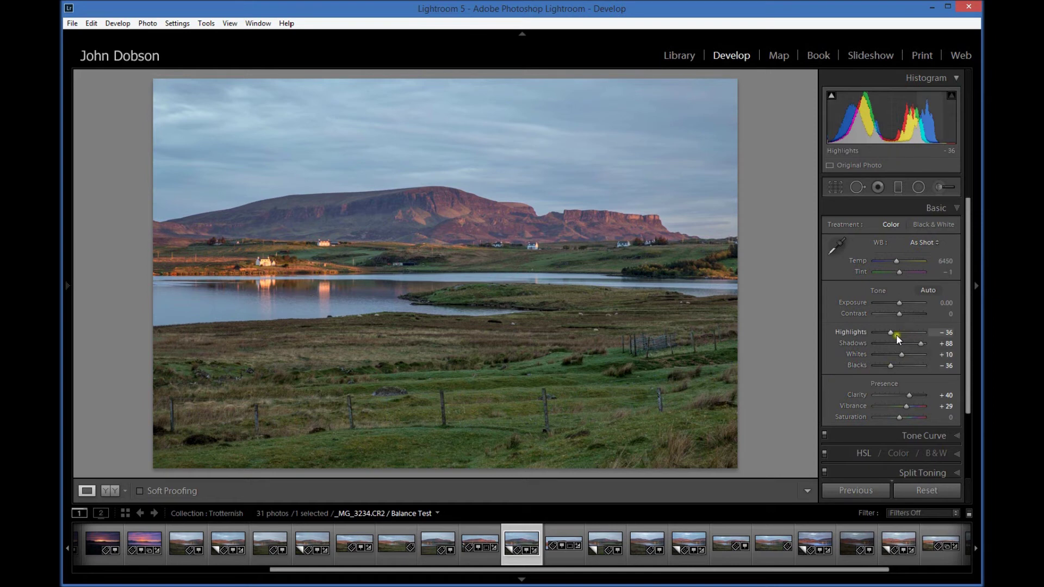
# Step: Compare Contrast at -100 and +100, reset it to its default and raise it to +10
pyautogui.moveTo(898, 314); pyautogui.dragTo(863, 311)
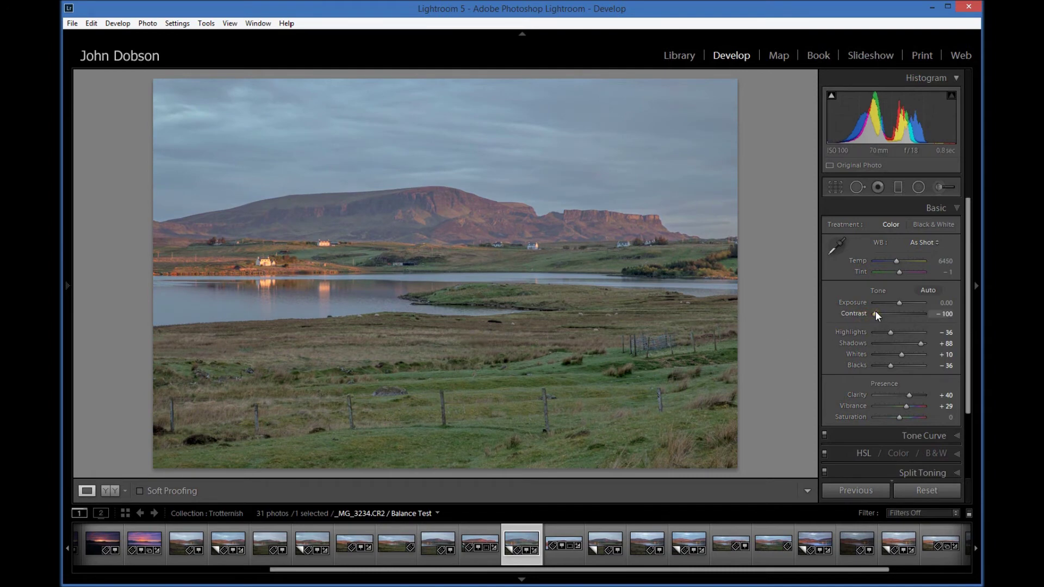
pyautogui.moveTo(876, 313); pyautogui.dragTo(936, 314)
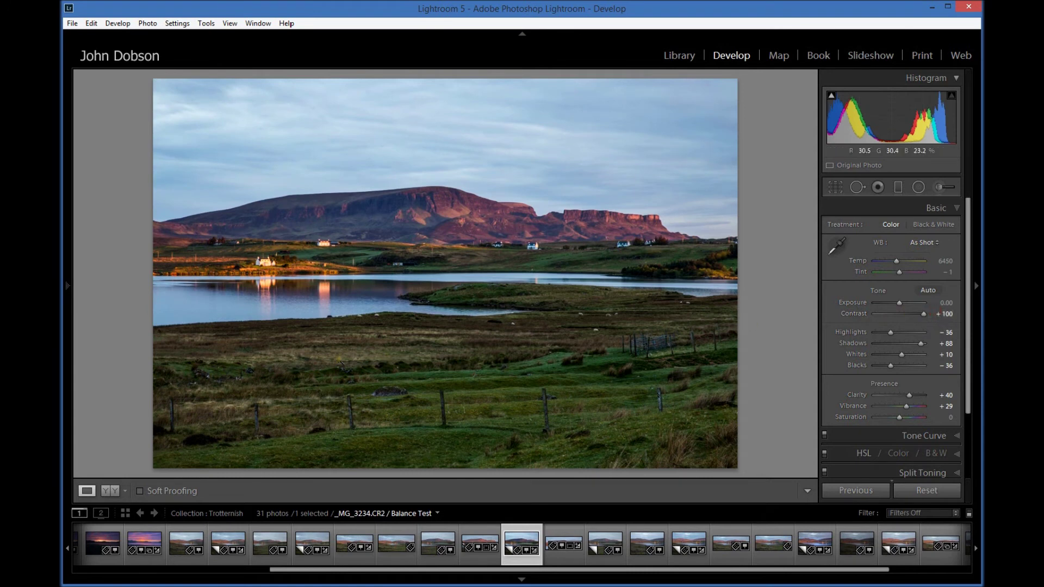
pyautogui.doubleClick(853, 314)
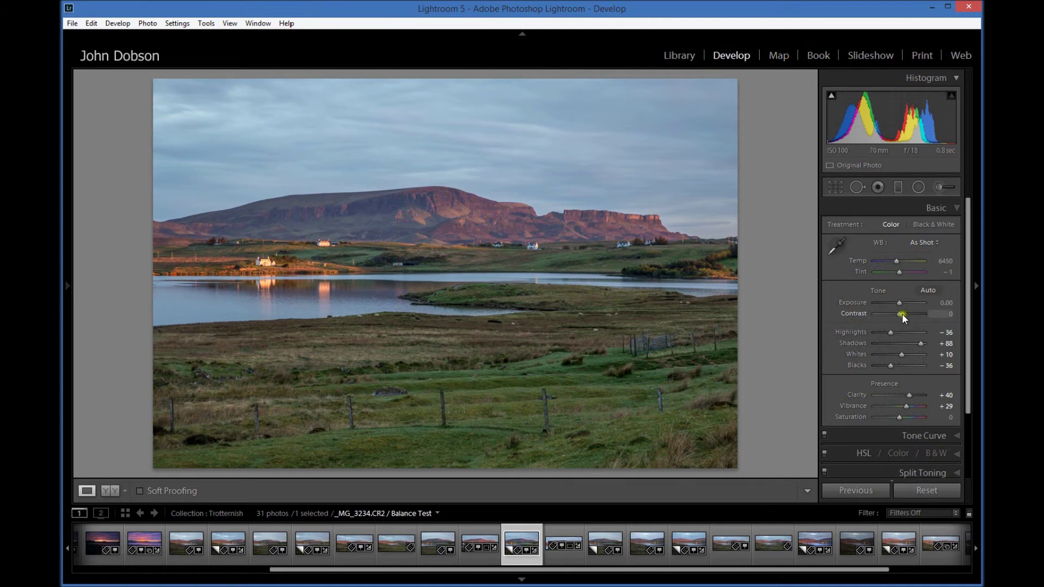
pyautogui.moveTo(898, 314); pyautogui.dragTo(901, 314)
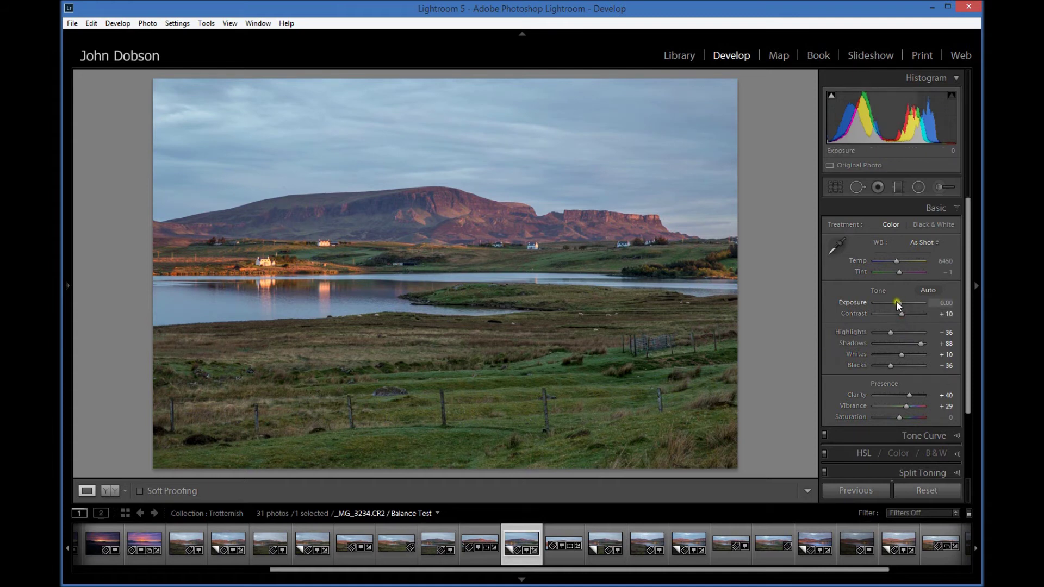
# Step: Try Exposure at its lowest setting and at +5.00, and reset it to its default
pyautogui.moveTo(900, 301); pyautogui.dragTo(606, 347)
pyautogui.moveTo(872, 301); pyautogui.dragTo(930, 302)
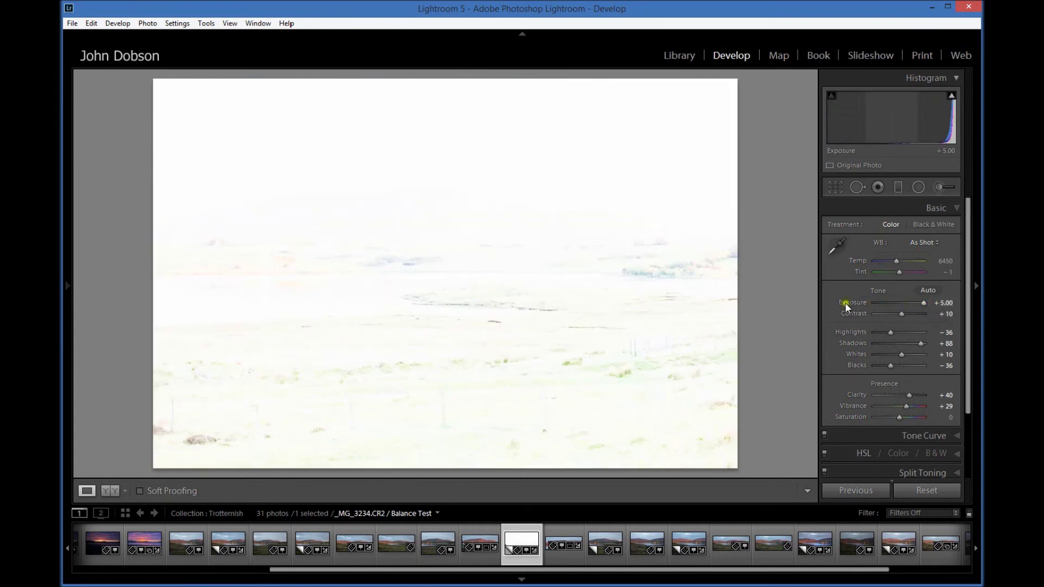
pyautogui.doubleClick(851, 301)
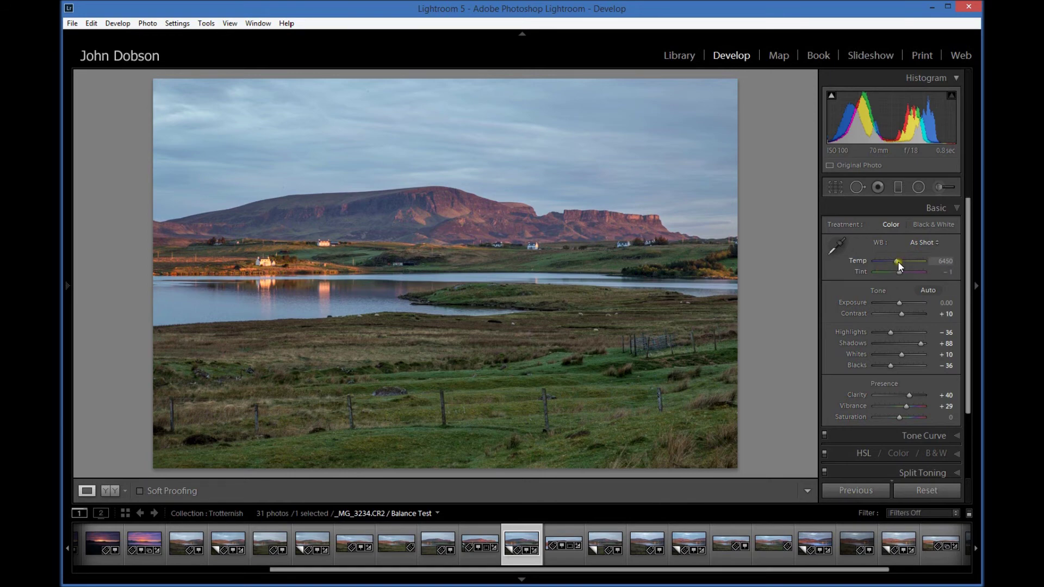
# Step: Try white balance temperatures of 2000 and 50000 and a tint change, and restore the As Shot white balance
pyautogui.moveTo(896, 261); pyautogui.dragTo(866, 264)
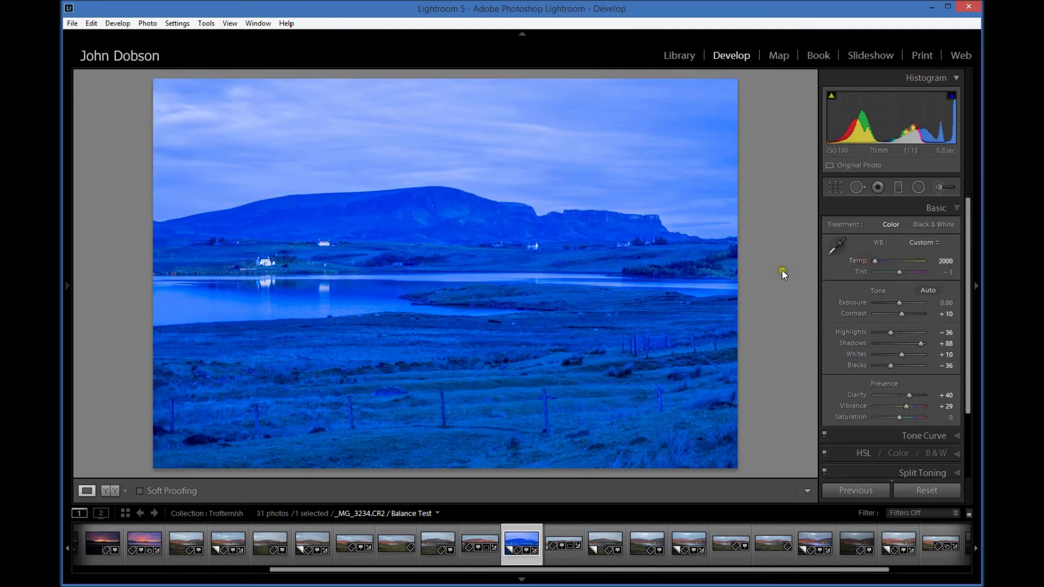
pyautogui.moveTo(874, 262); pyautogui.dragTo(925, 260)
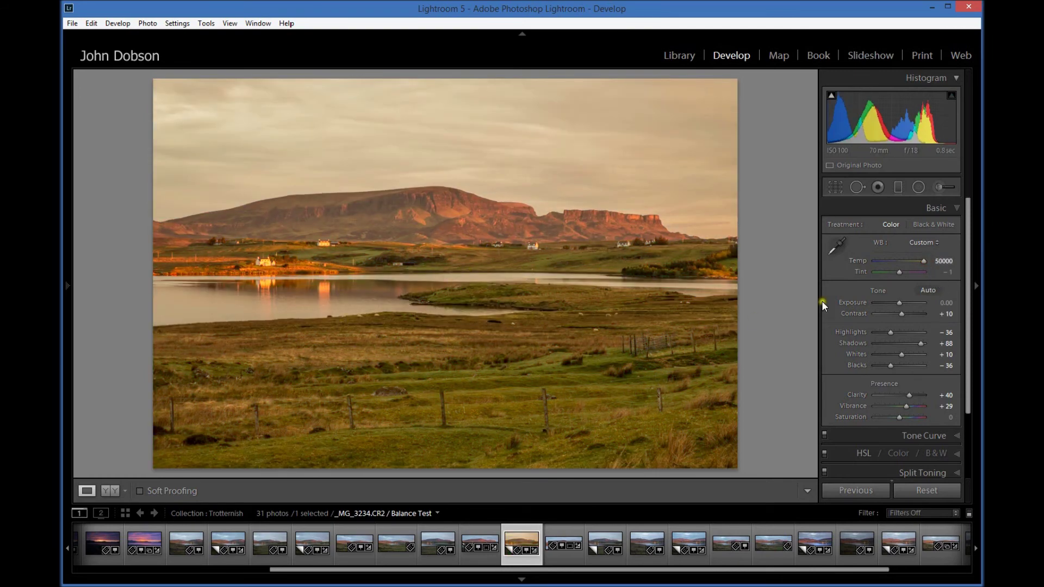
pyautogui.moveTo(899, 272)
pyautogui.mouseDown()
pyautogui.moveTo(863, 275)
pyautogui.moveTo(932, 272)
pyautogui.moveTo(900, 275)
pyautogui.mouseUp()
pyautogui.doubleClick(864, 271)
pyautogui.click(919, 243)
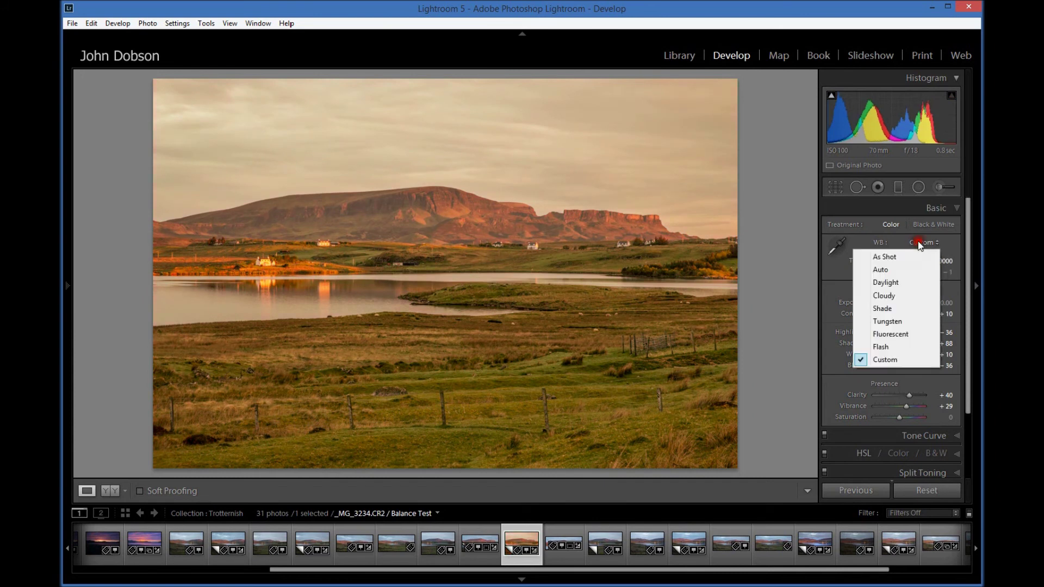
pyautogui.click(883, 257)
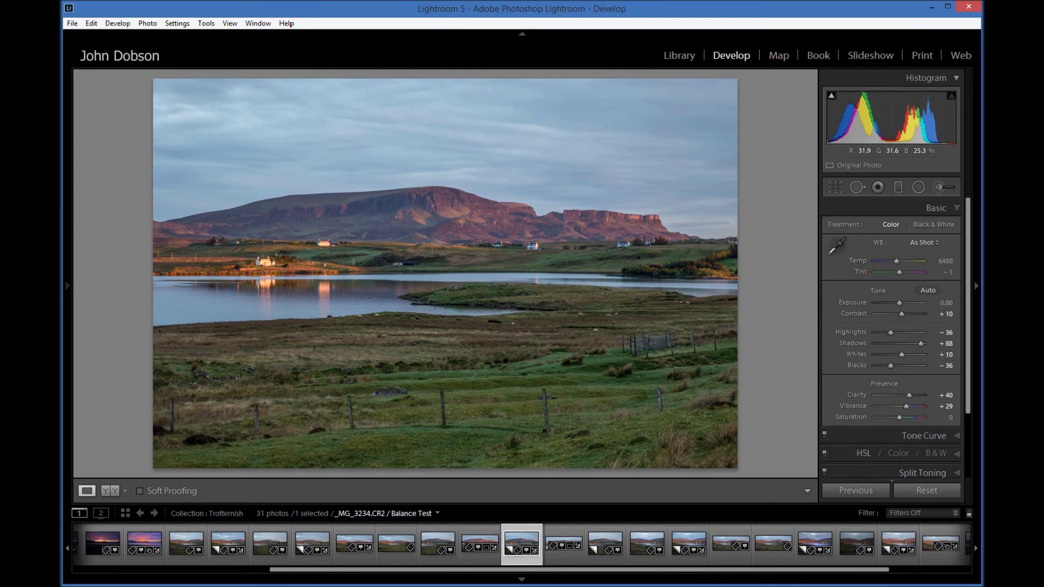
# Step: Reset all develop adjustments on the photo and apply the automatic tone correction
pyautogui.click(915, 491)
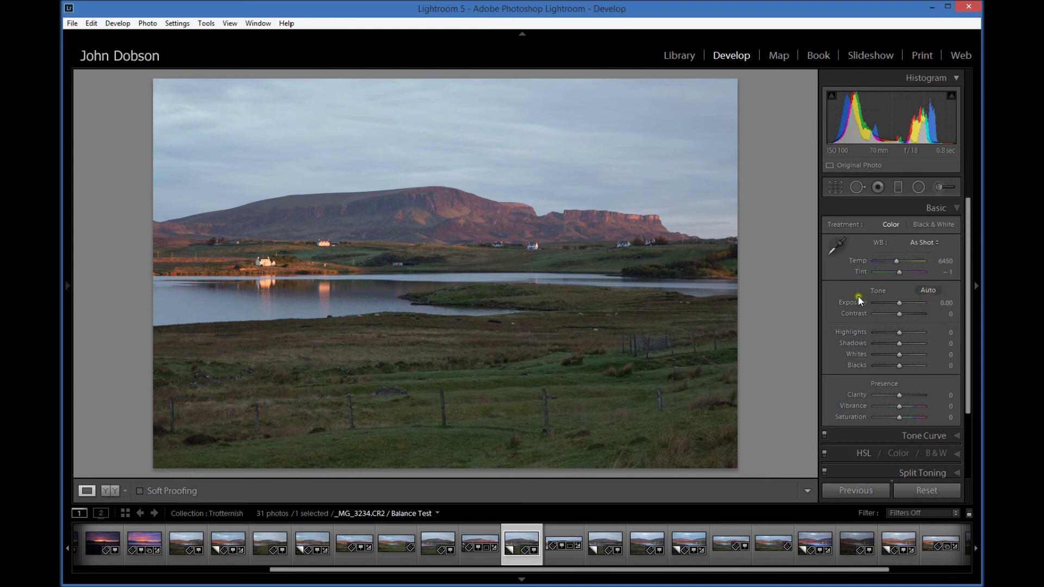
pyautogui.click(927, 290)
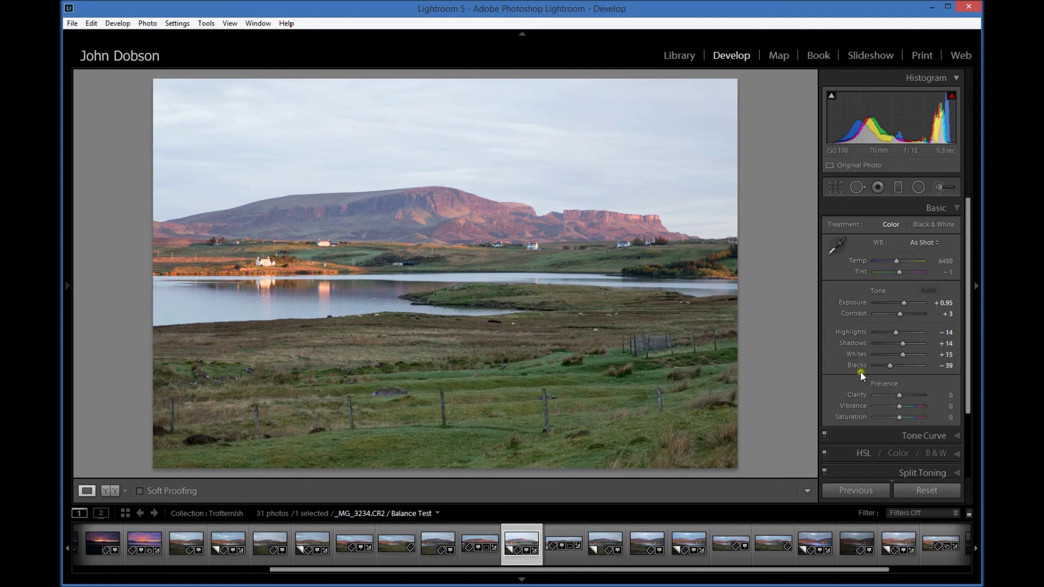
# Step: Reset Exposure and Contrast to their defaults, and set Shadows to +64 and Highlights to -26
pyautogui.doubleClick(850, 303)
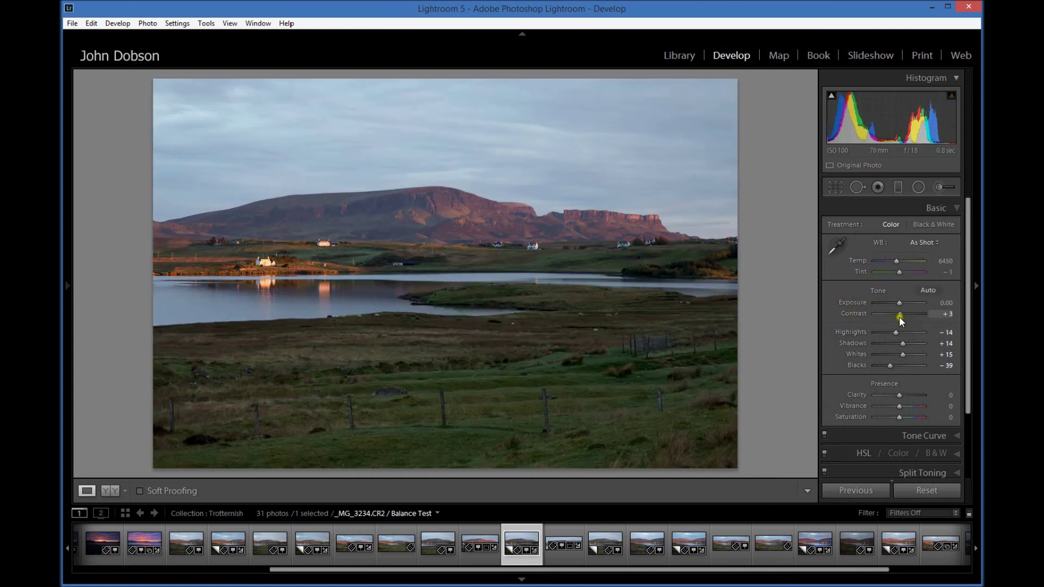
pyautogui.doubleClick(856, 314)
pyautogui.moveTo(903, 344)
pyautogui.mouseDown()
pyautogui.moveTo(917, 345)
pyautogui.moveTo(893, 332)
pyautogui.mouseUp()
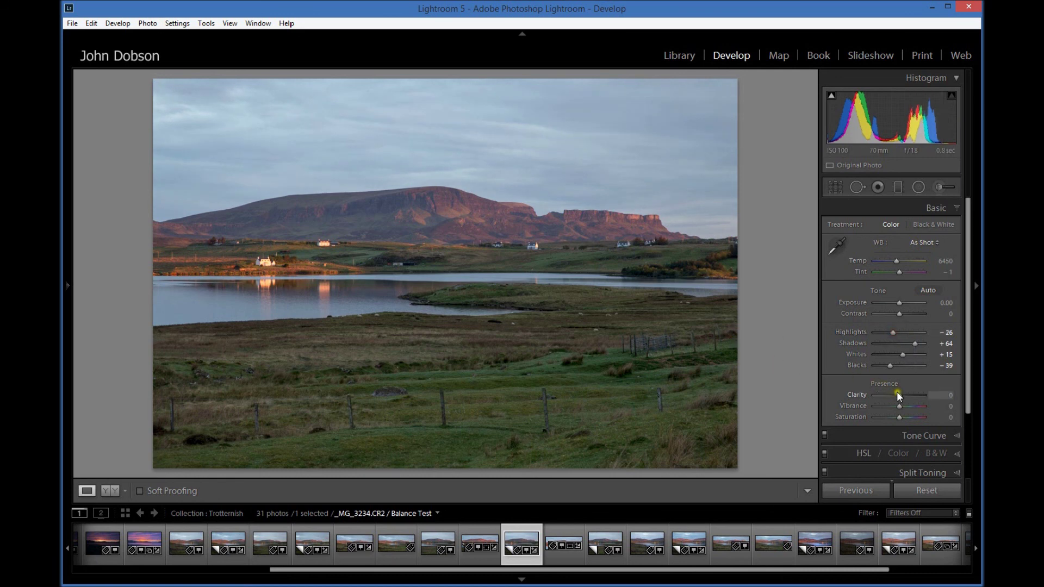
# Step: Set Clarity to +40 and Vibrance to +21
pyautogui.moveTo(898, 395); pyautogui.dragTo(908, 395)
pyautogui.moveTo(898, 406); pyautogui.dragTo(902, 403)
pyautogui.moveTo(905, 396); pyautogui.dragTo(906, 396)
pyautogui.moveTo(904, 406); pyautogui.dragTo(903, 404)
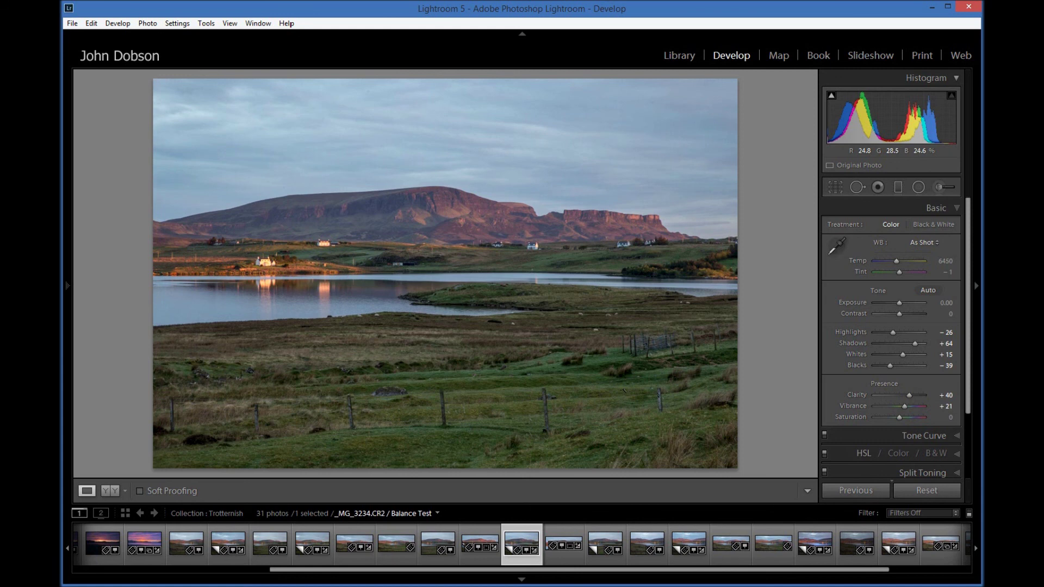